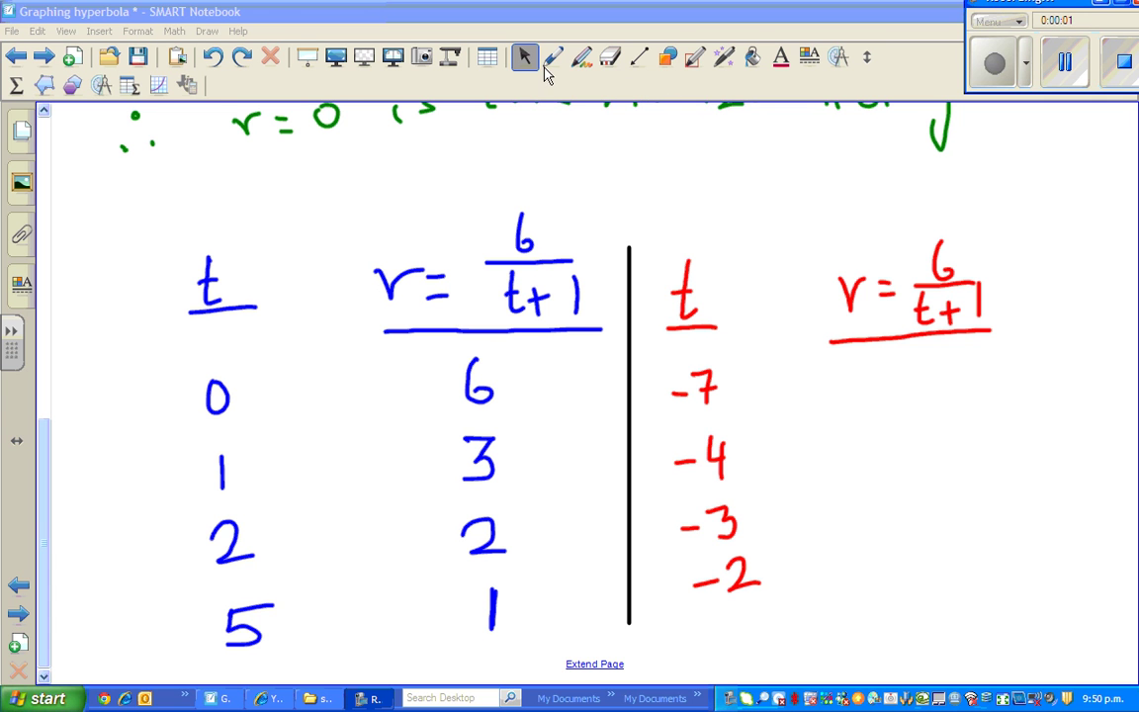
- Pick the pen and advance to the page showing the red right hyperbola branch
left_click(554, 61)
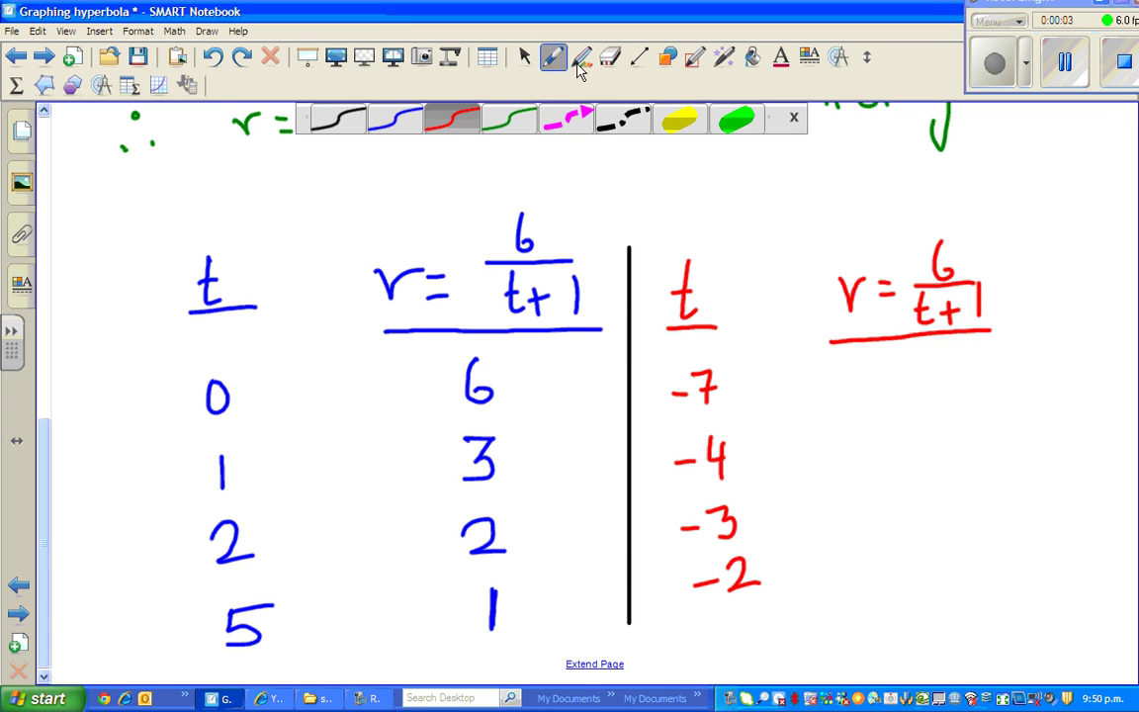
left_click(797, 119)
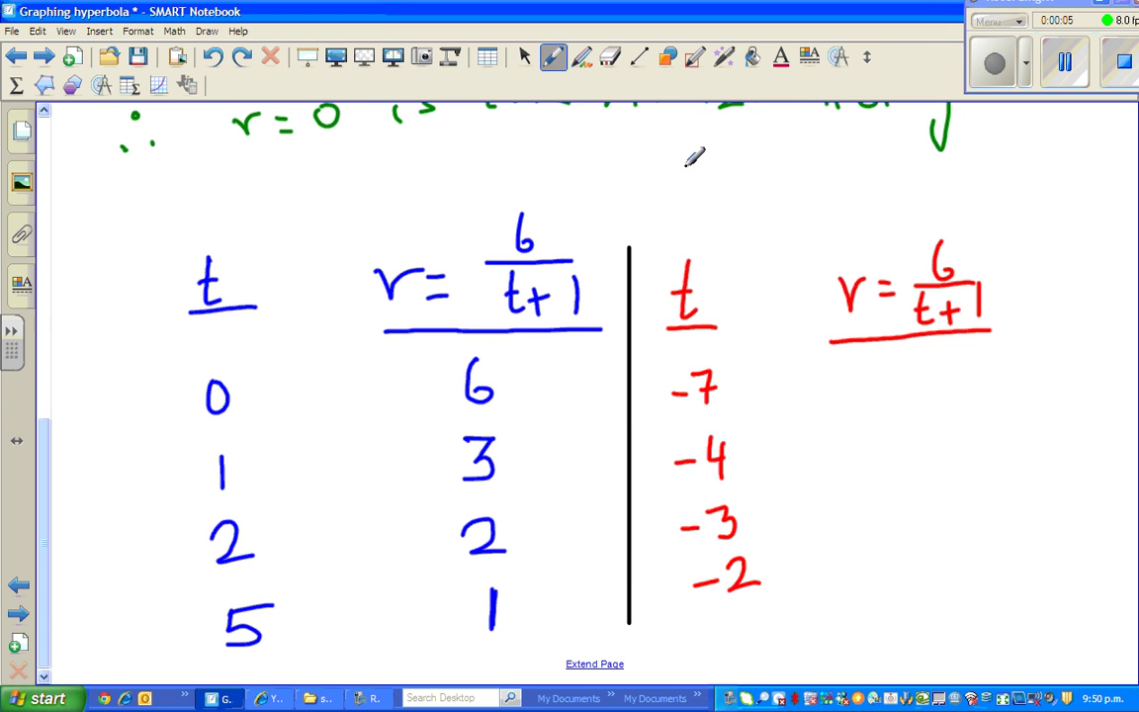
left_click(21, 615)
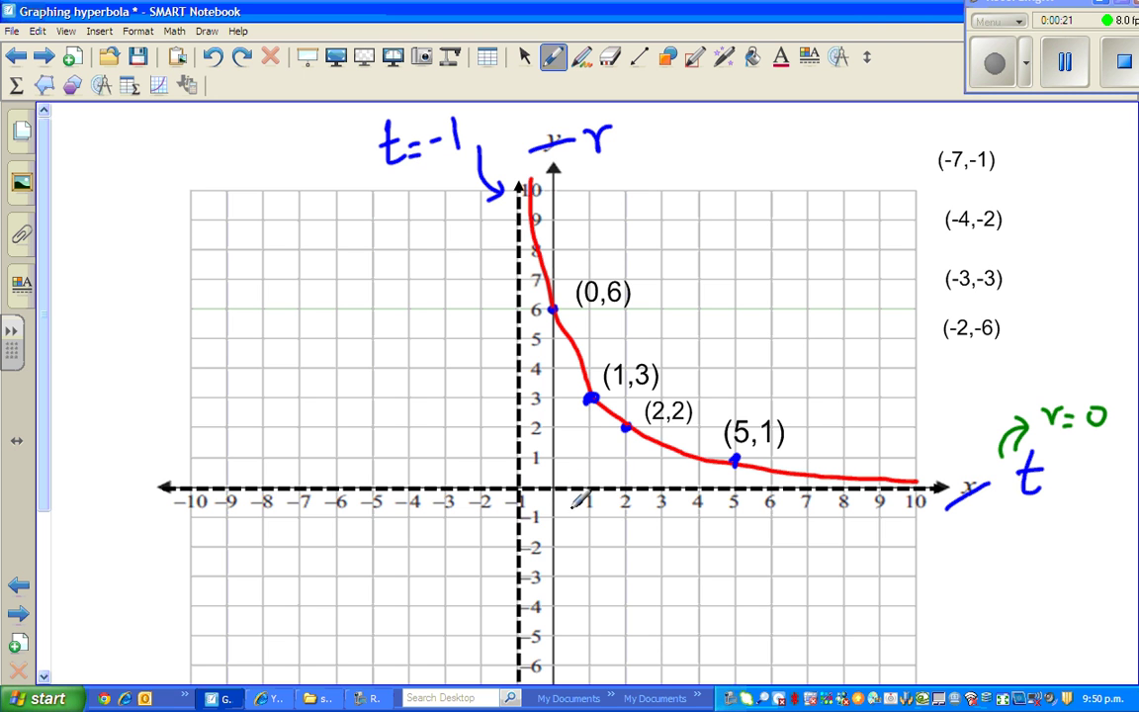
- Draw a short red left-pointing arrow under the t-axis at t = -1
mouse_move(573, 507)
left_mouse_down()
mouse_move(544, 507)
mouse_move(547, 515)
left_mouse_up()
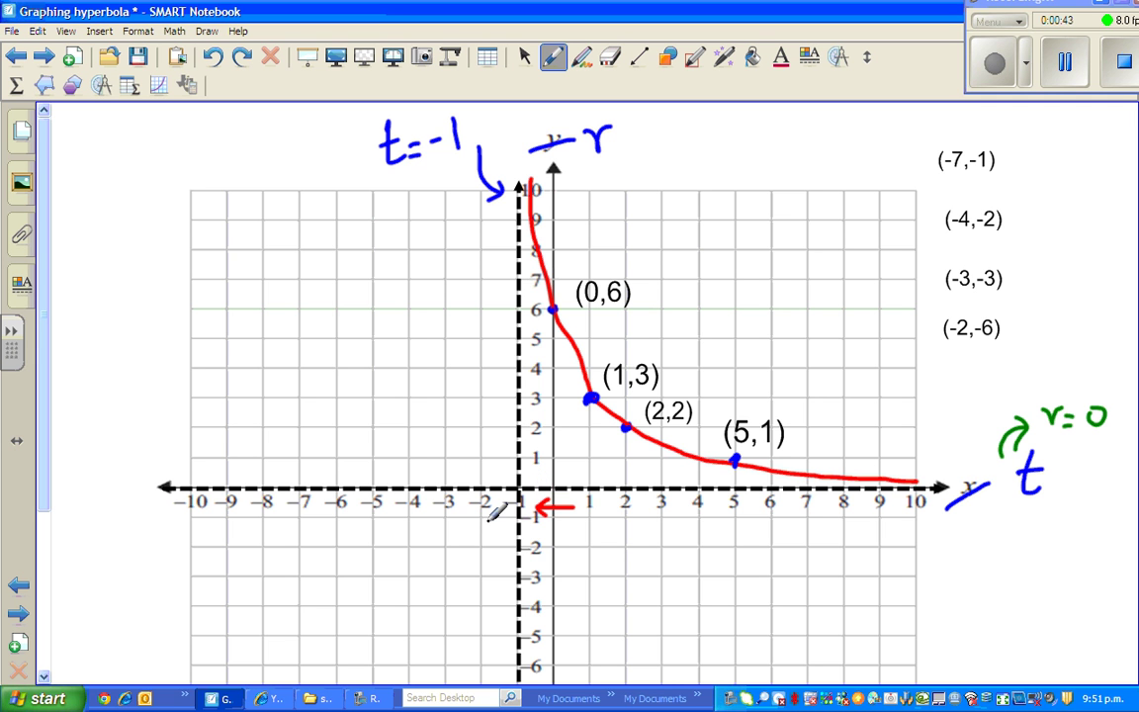
left_click(185, 698)
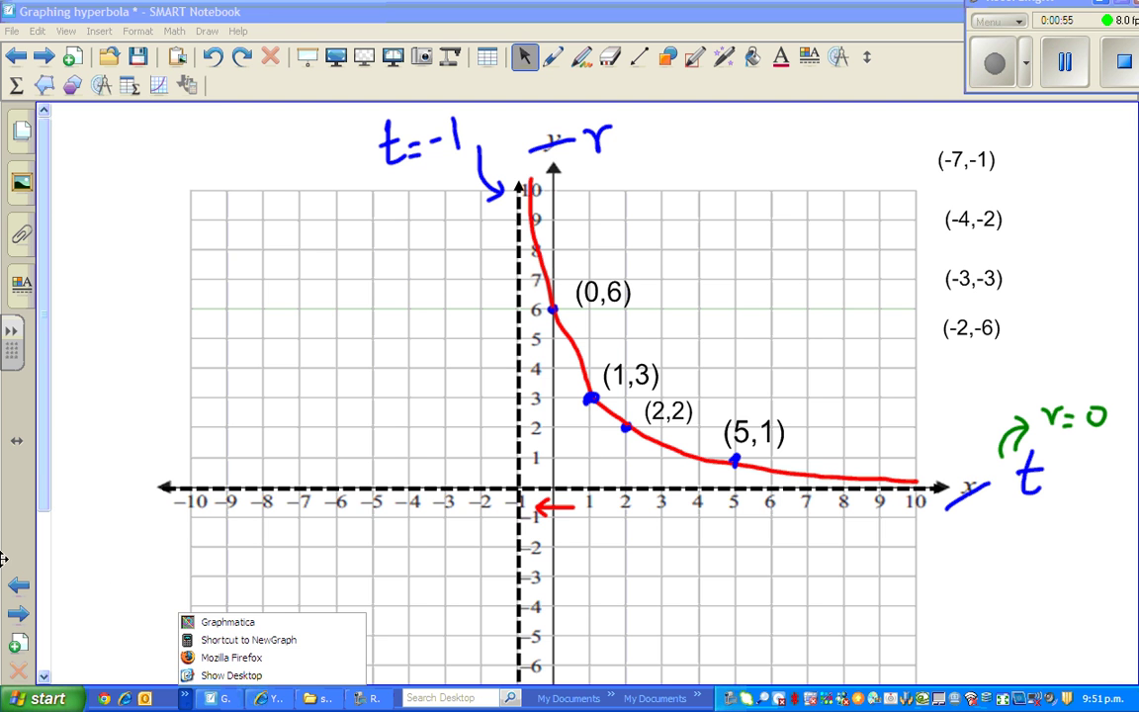
- Return to the asymptote notes page with the pen selected
left_click(40, 413)
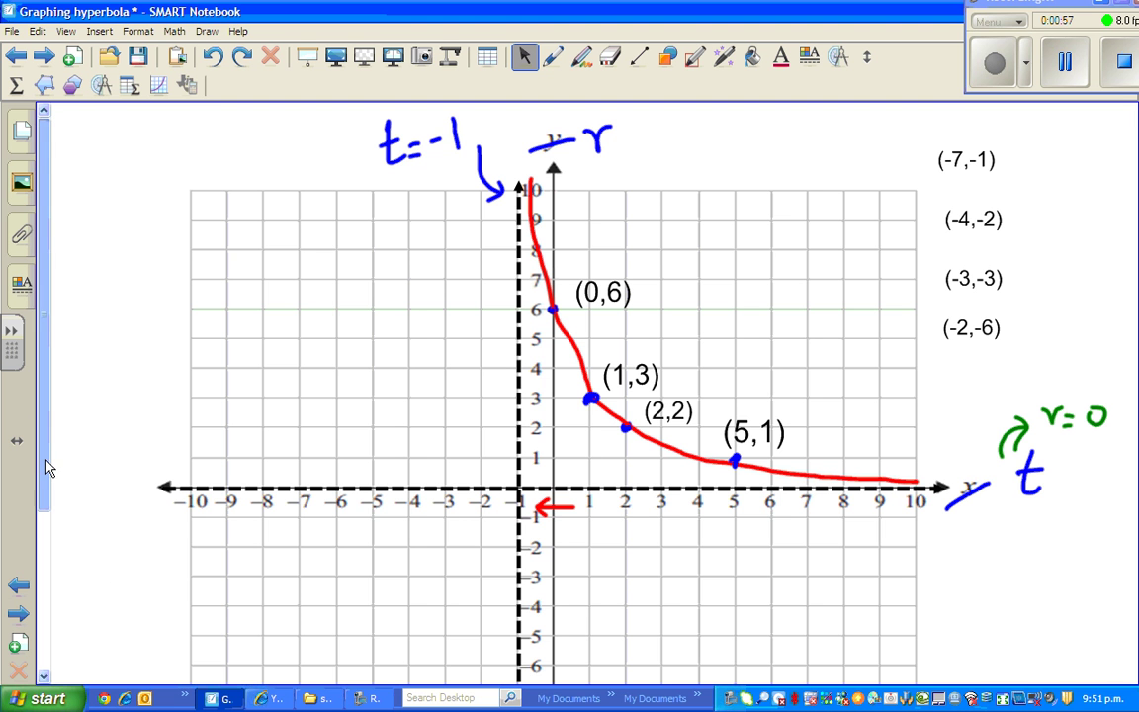
left_click(21, 583)
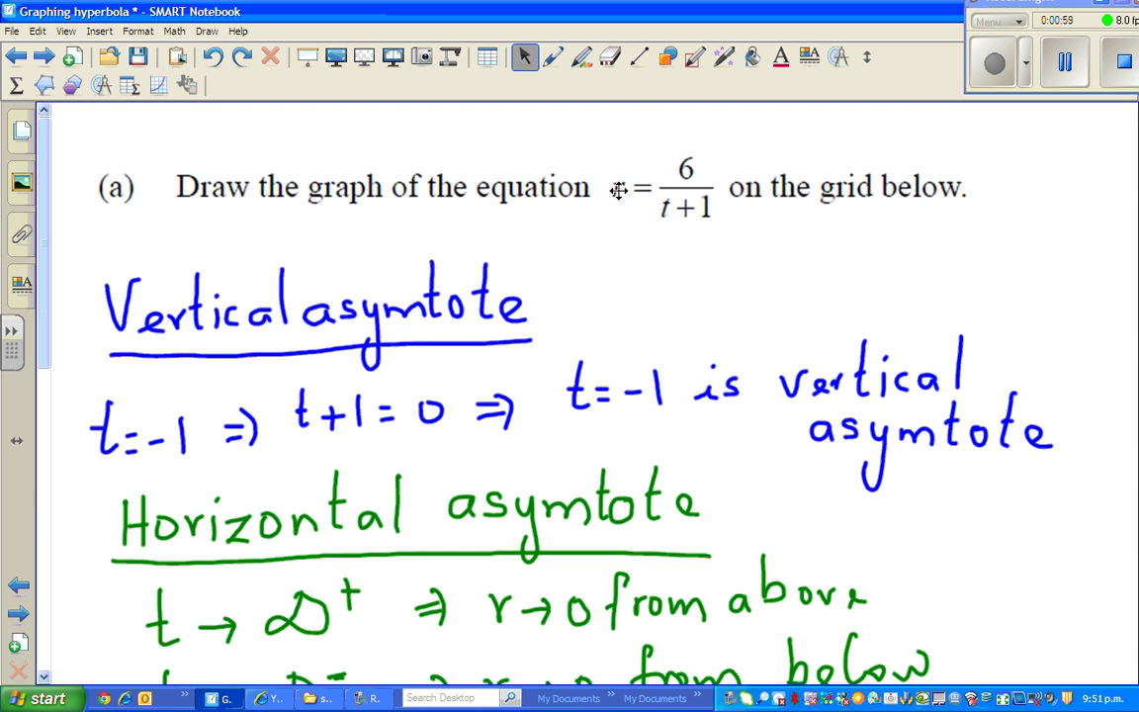
left_click(554, 59)
- Handwrite y = 6/(x+1) in red beneath the printed equation
left_click_drag(615, 255, 625, 277)
mouse_move(635, 255)
left_mouse_down()
mouse_move(619, 311)
mouse_move(660, 263)
mouse_move(662, 275)
left_mouse_up()
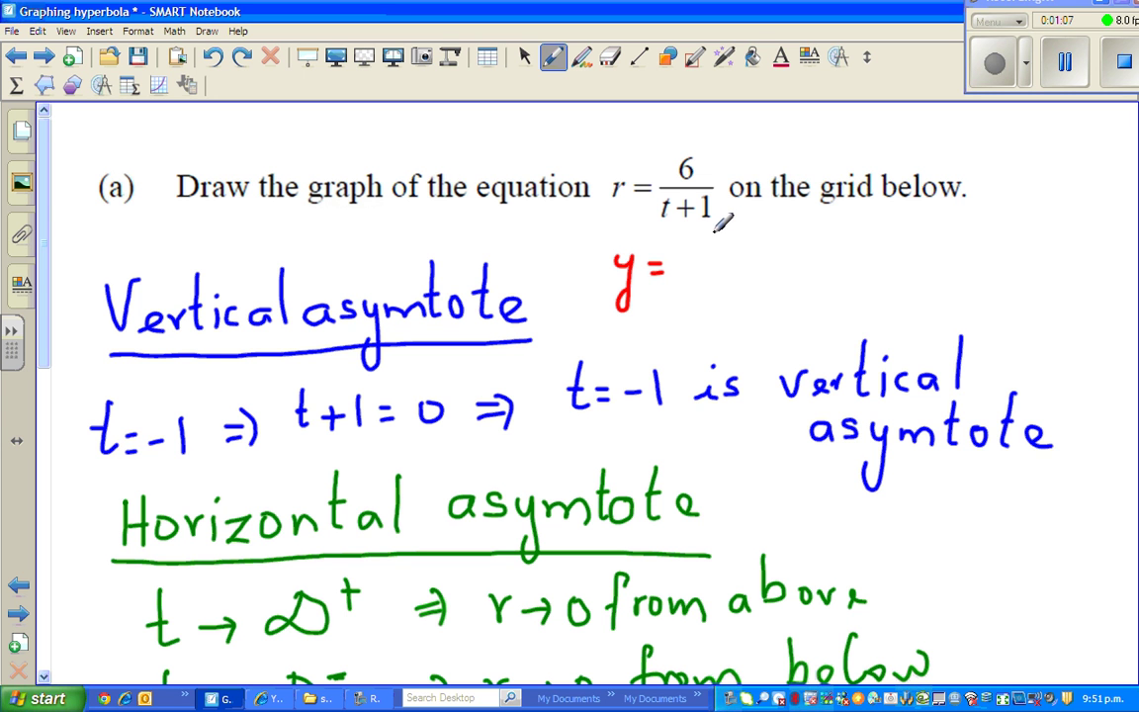
mouse_move(725, 229)
left_mouse_down()
mouse_move(722, 259)
mouse_move(724, 248)
mouse_move(709, 269)
mouse_move(727, 269)
mouse_move(683, 294)
mouse_move(691, 309)
mouse_move(704, 288)
mouse_move(735, 297)
left_mouse_up()
left_click_drag(721, 288, 721, 314)
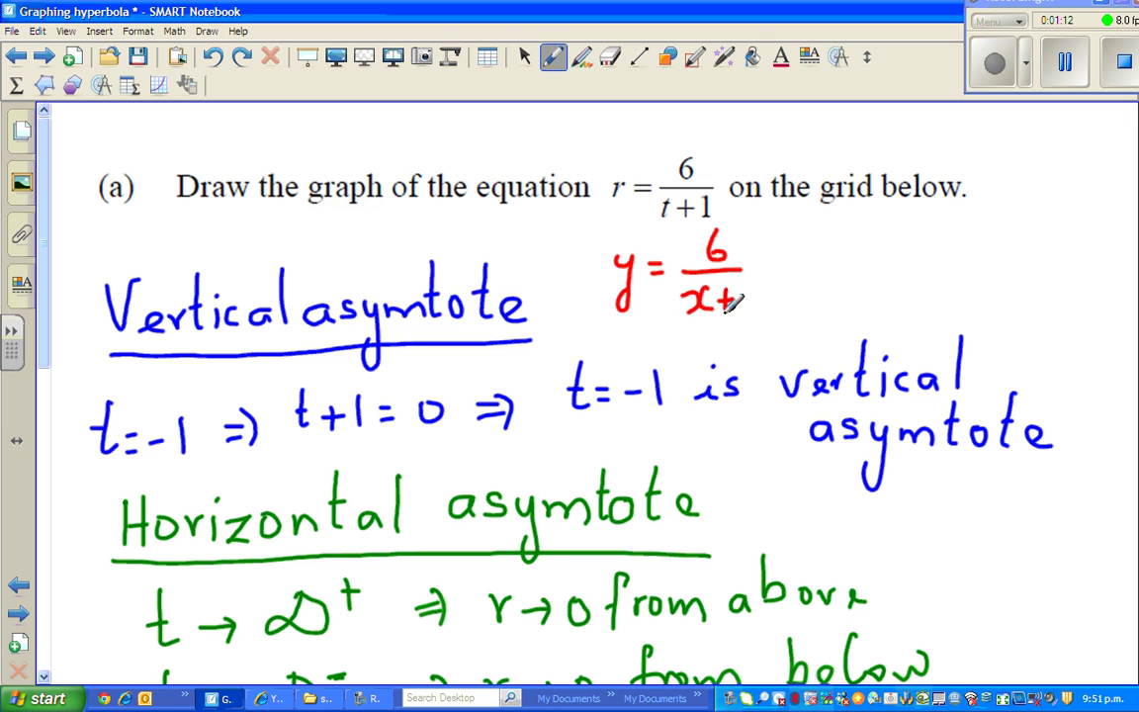
left_click(186, 698)
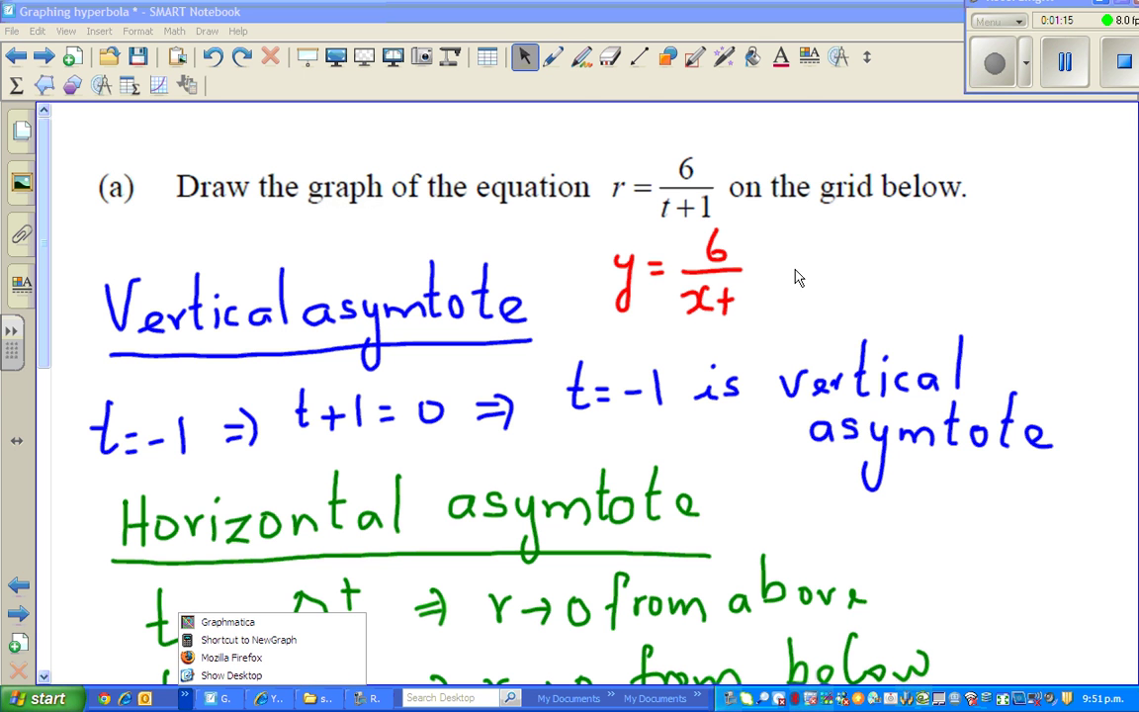
left_click(553, 57)
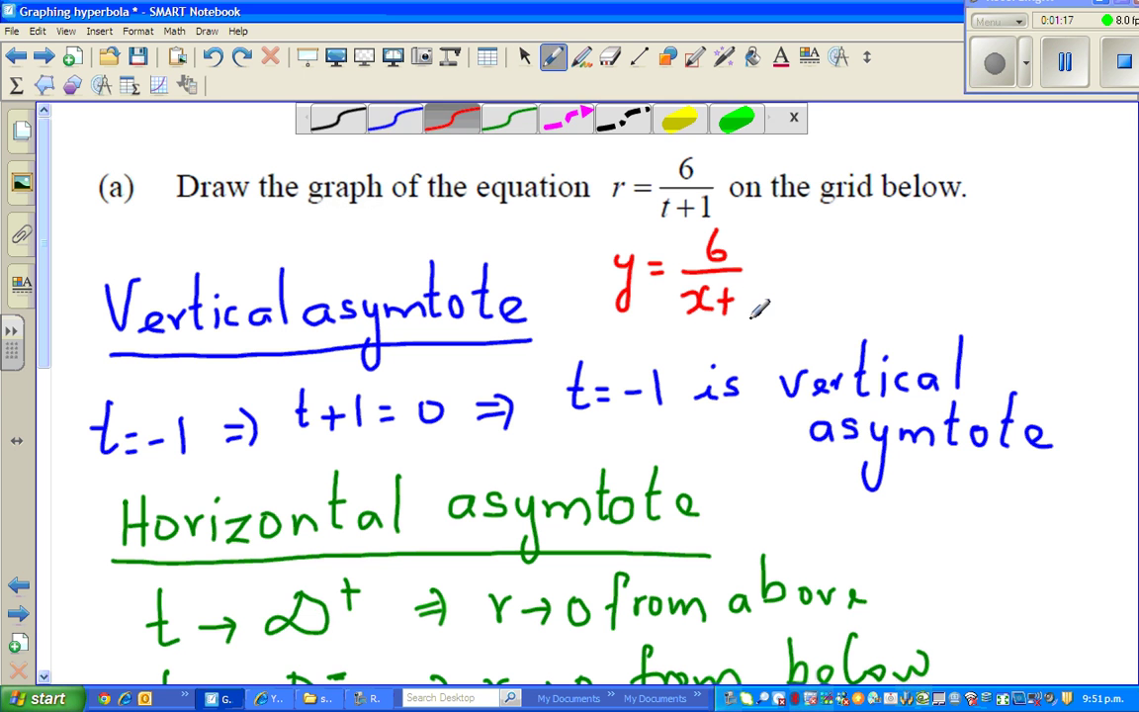
left_click_drag(743, 286, 742, 316)
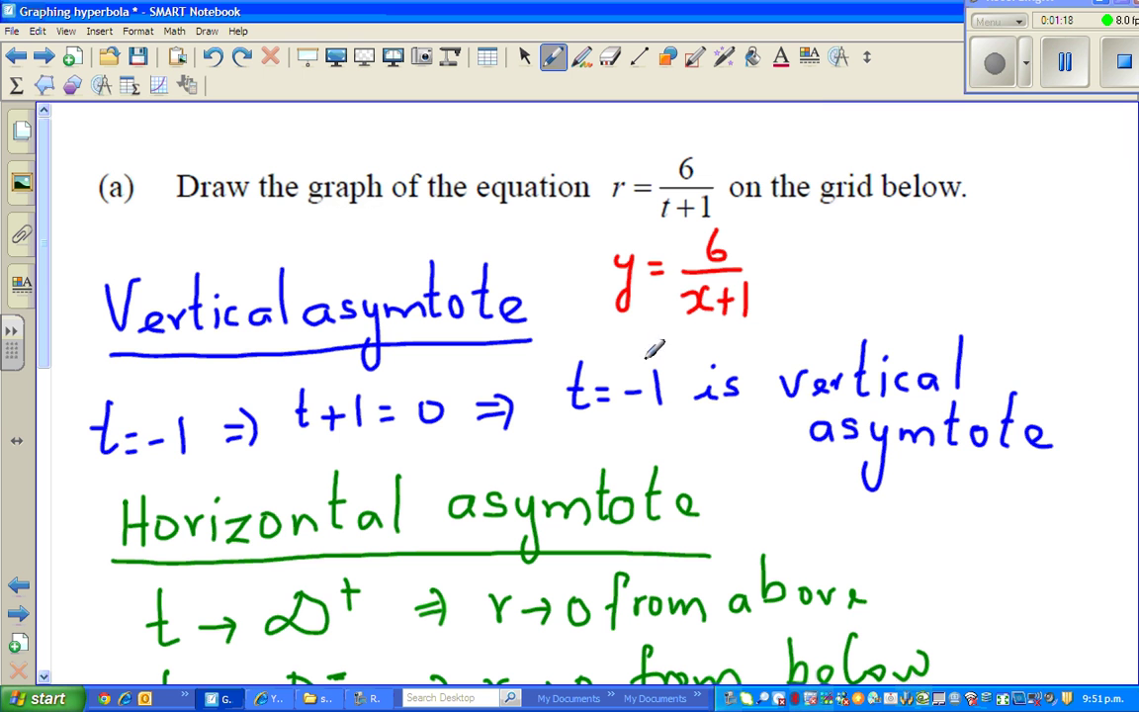
left_click(189, 699)
- Launch the NewGraph calculator and enter RUN-MAT calculation mode
left_click(211, 639)
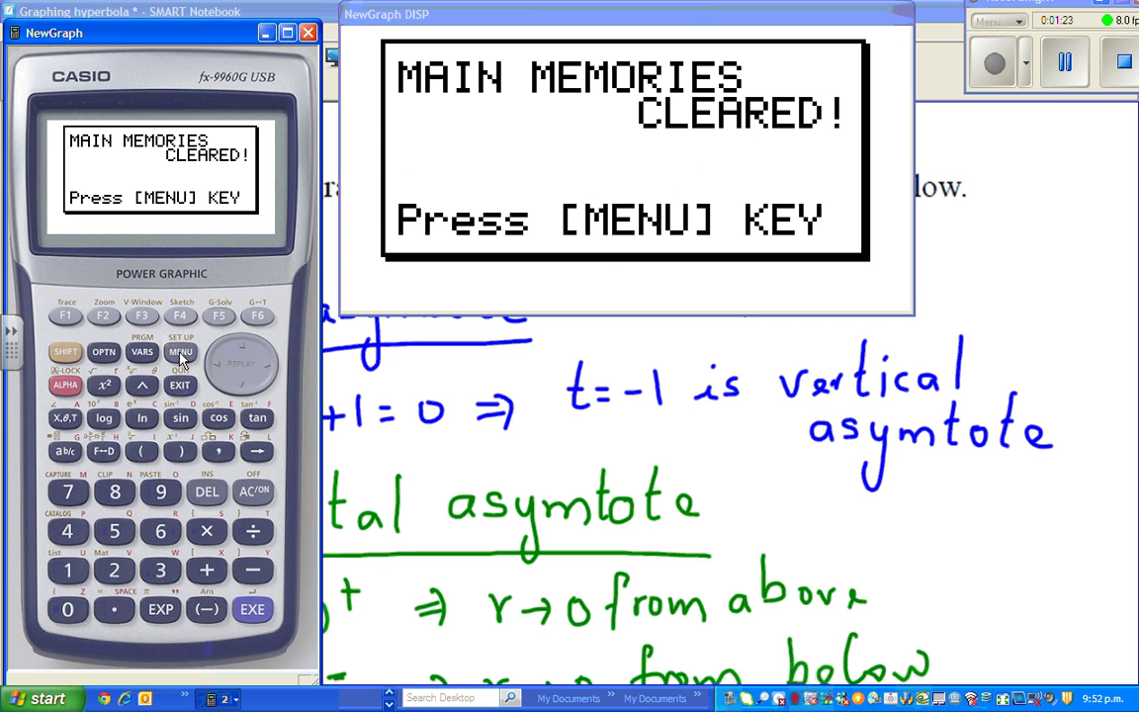
left_click(180, 353)
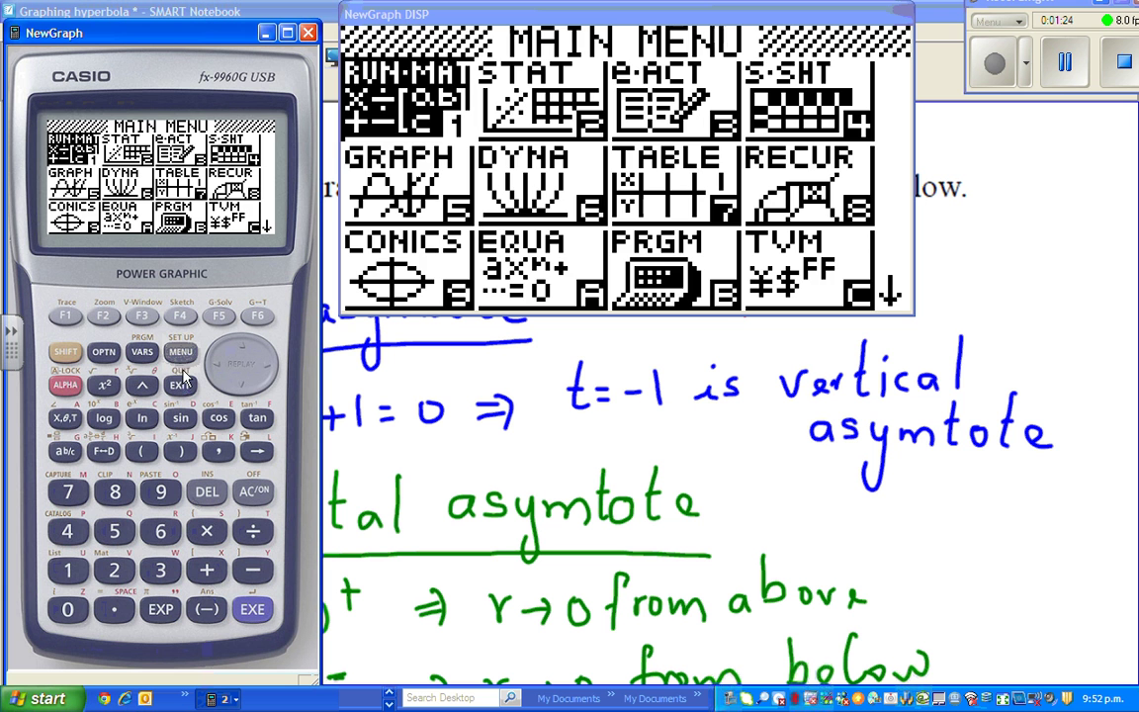
left_click(69, 573)
- Evaluate 6÷(-0.9999+1) in NewGraph, giving 60000
left_click(162, 535)
key("slash")
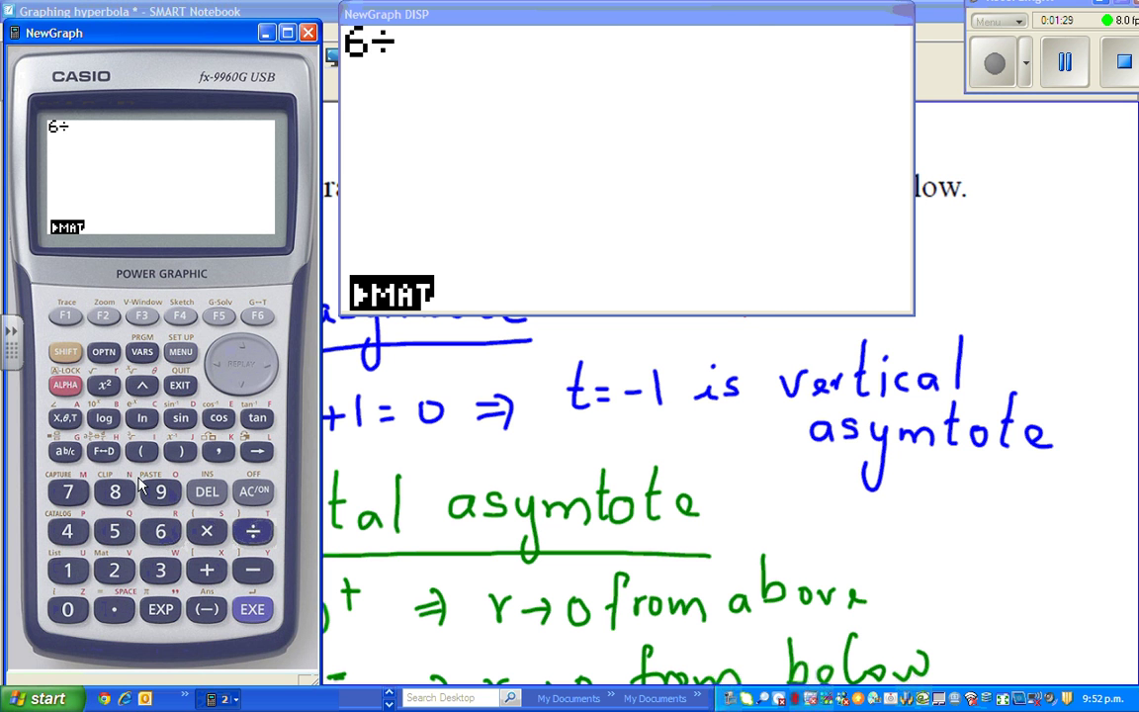
key("parenleft")
type("-0.1")
left_click(162, 493)
left_click(164, 495)
left_click(171, 499)
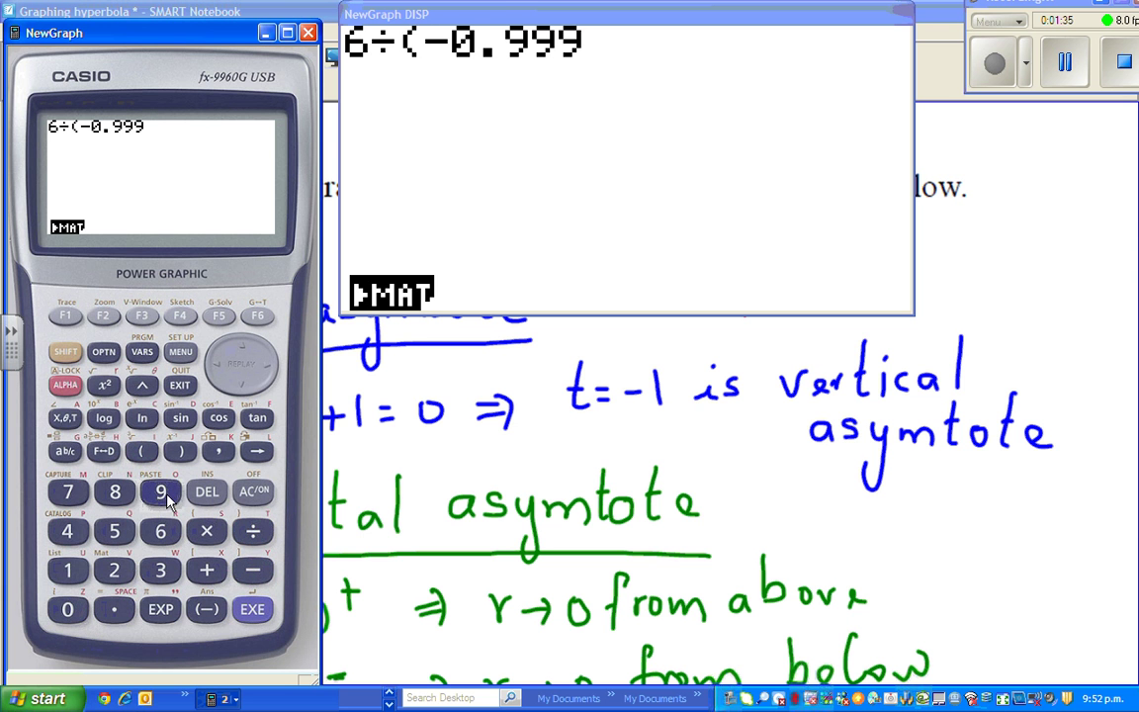
left_click(164, 494)
left_click(203, 571)
left_click(67, 571)
left_click(180, 451)
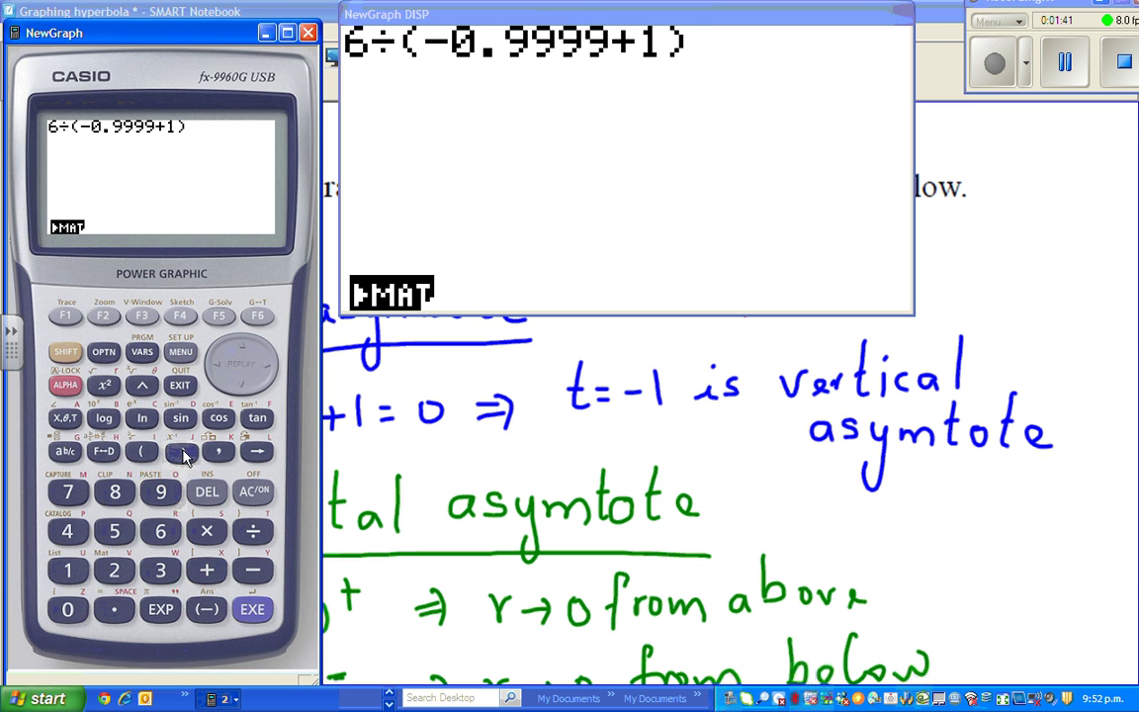
left_click(251, 610)
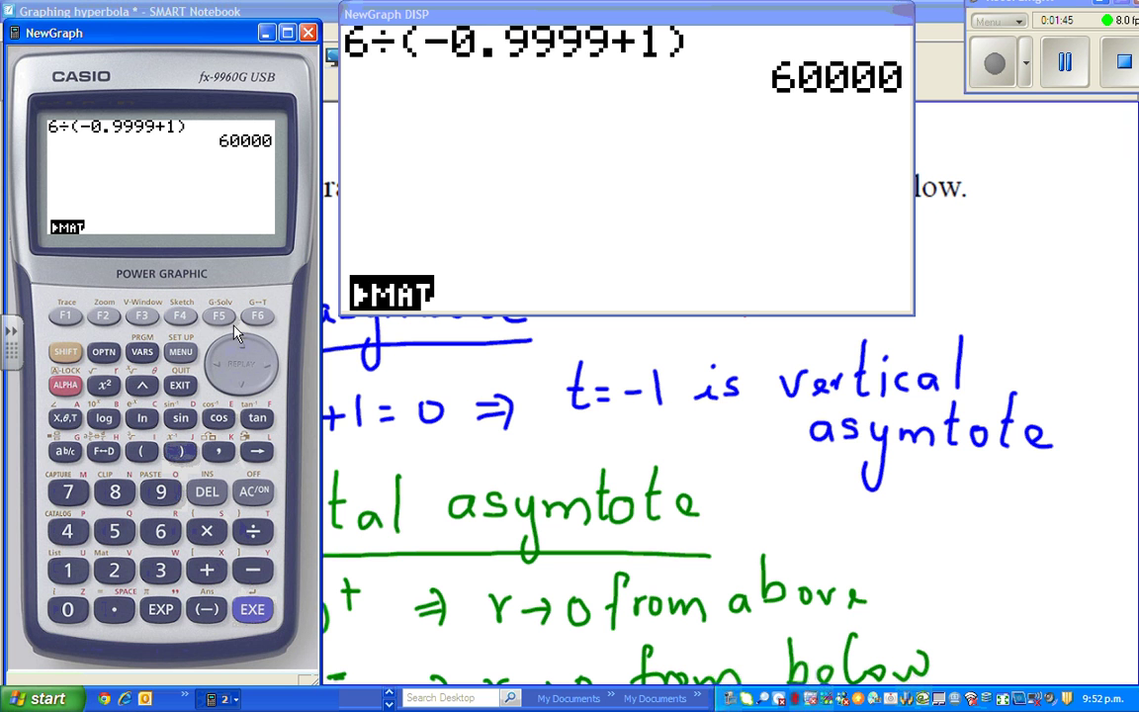
- Evaluate 6÷(-0.99999+1) to get 600000, then close the calculator
left_click(160, 532)
left_click(247, 532)
left_click(140, 453)
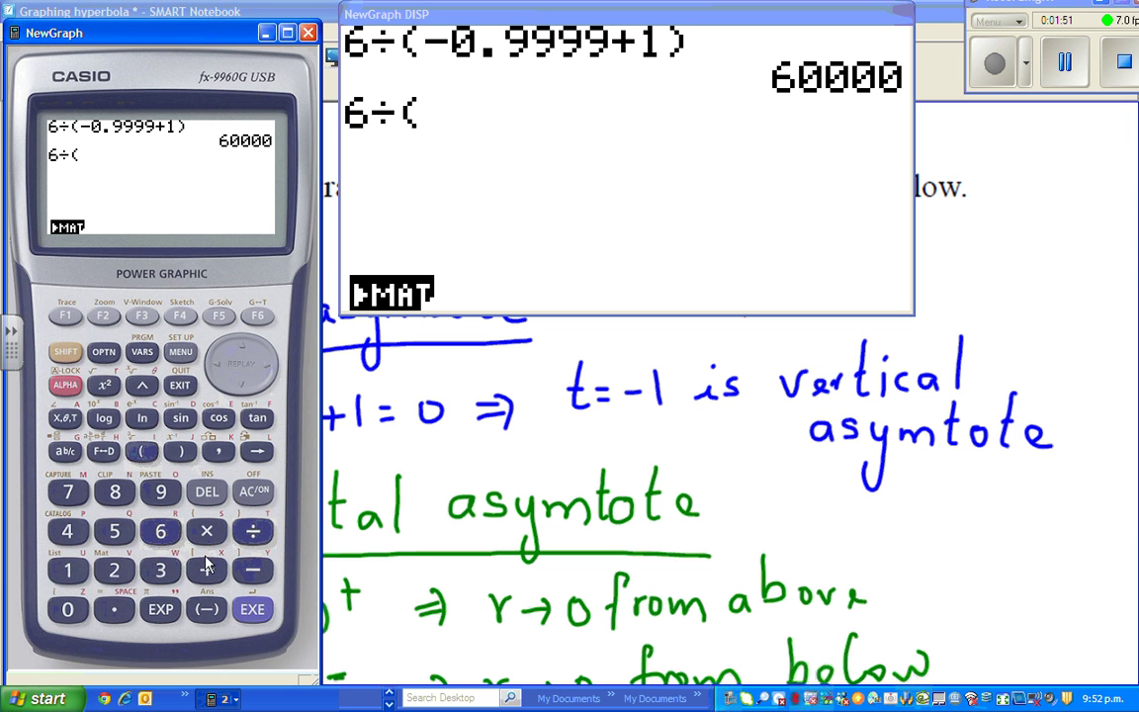
left_click(253, 571)
left_click(67, 609)
left_click(114, 609)
left_click(161, 495)
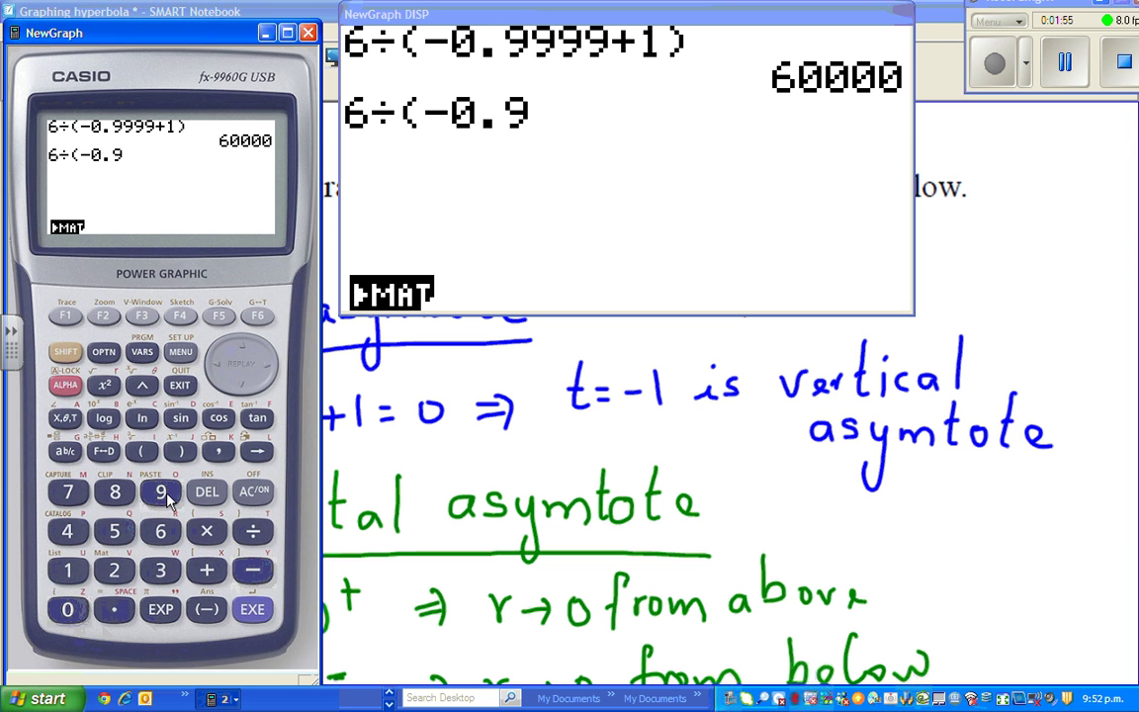
left_click(161, 494)
left_click(161, 495)
left_click(164, 497)
left_click(165, 496)
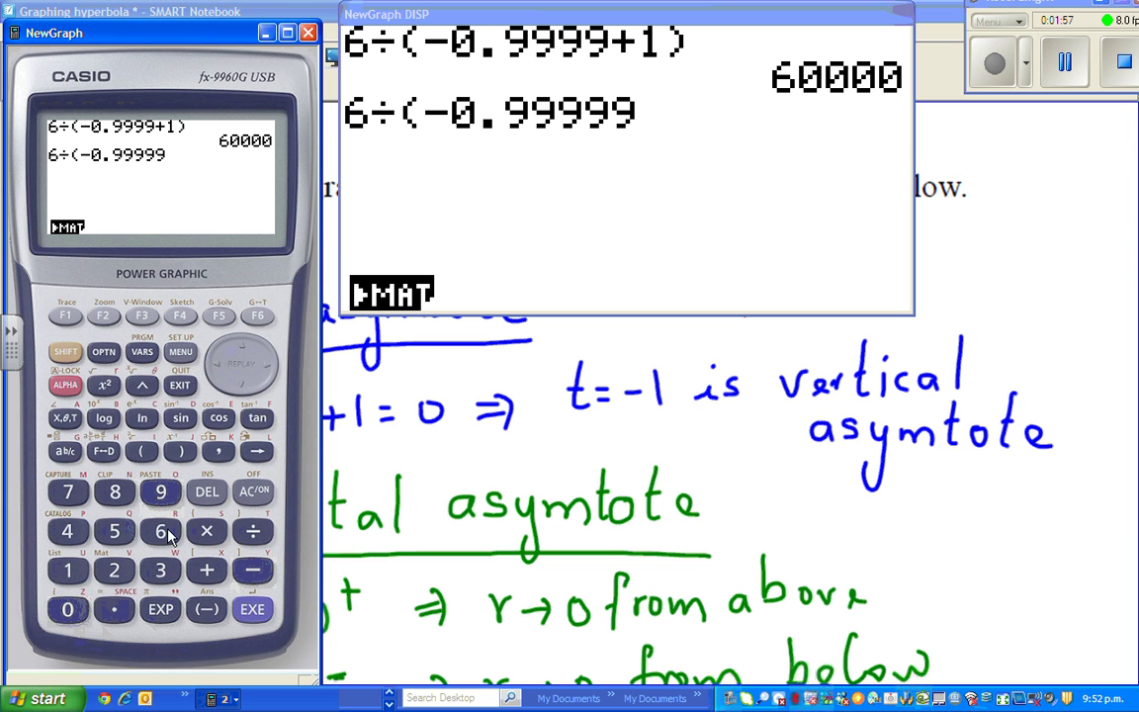
left_click(208, 572)
left_click(67, 571)
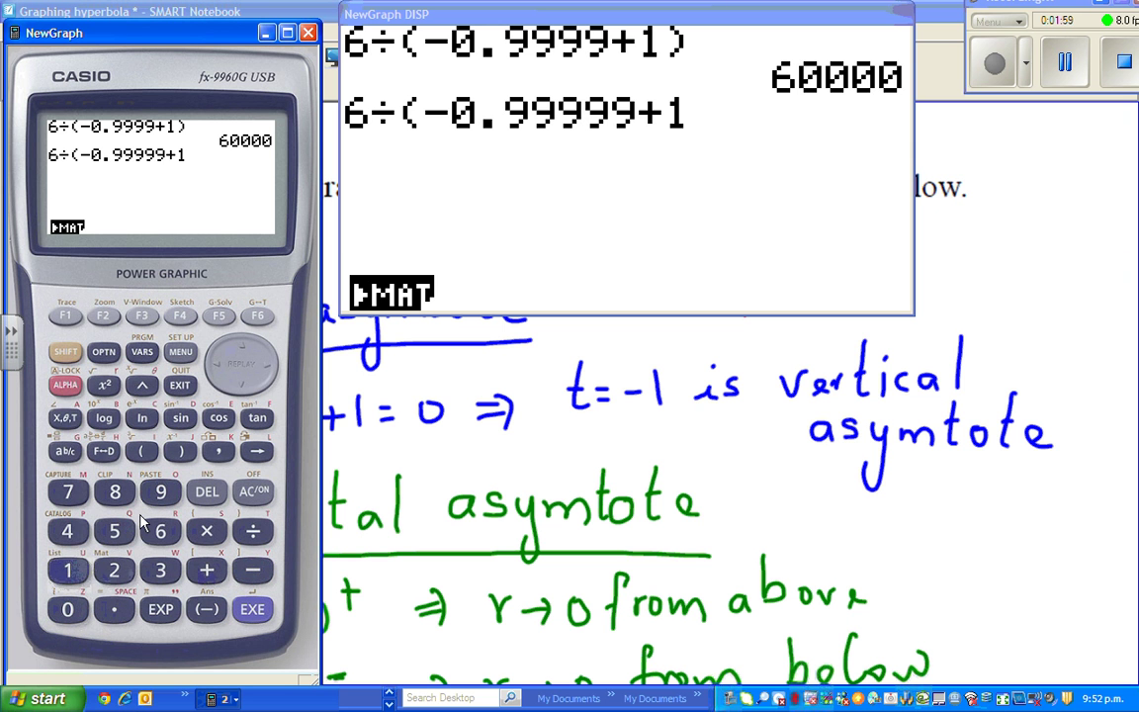
left_click(180, 451)
left_click(252, 609)
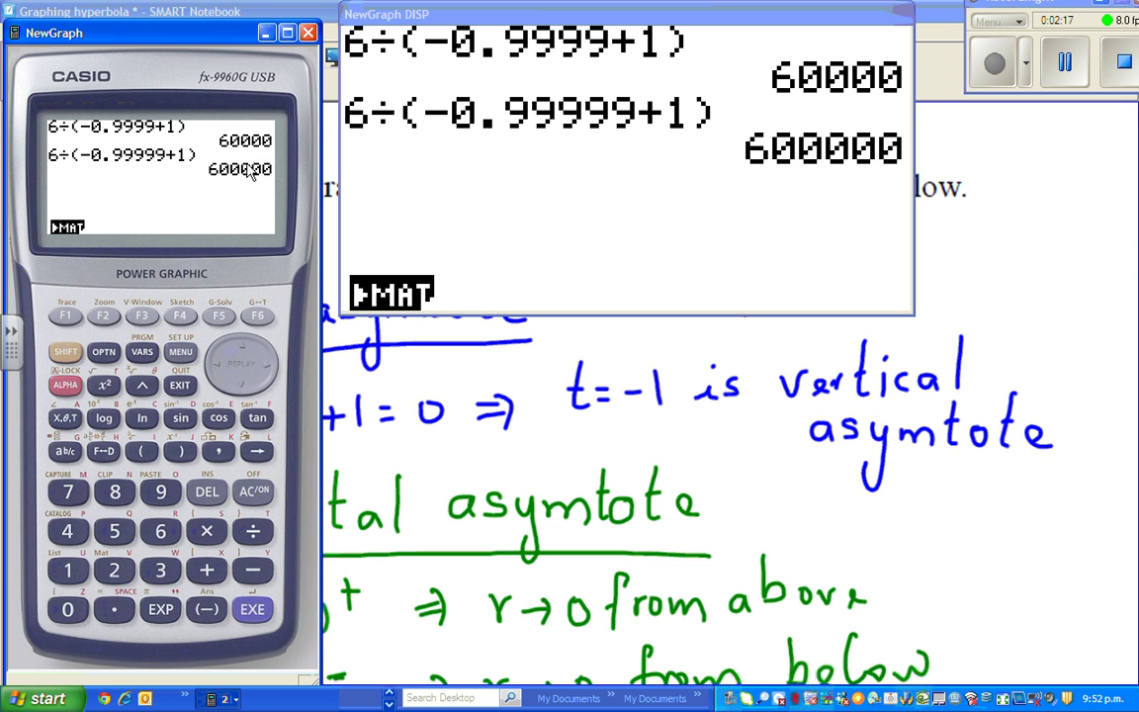
left_click(309, 32)
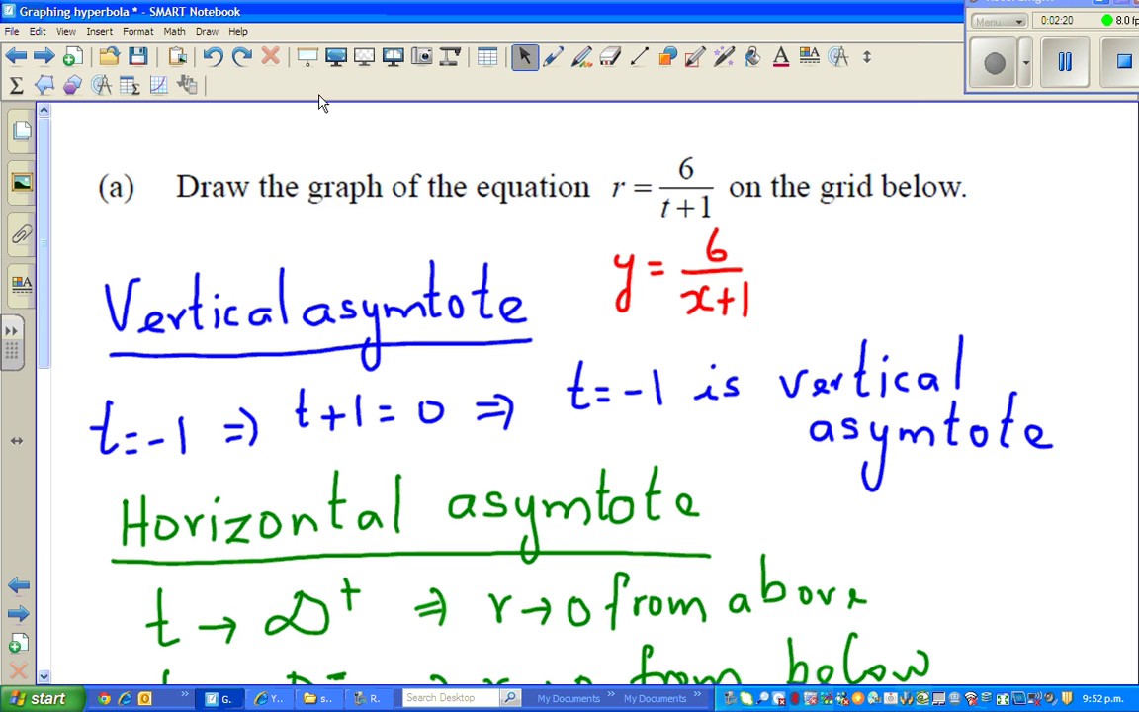
- Glance at the graph page, then return and scroll down to the t and r tables
left_click(18, 590)
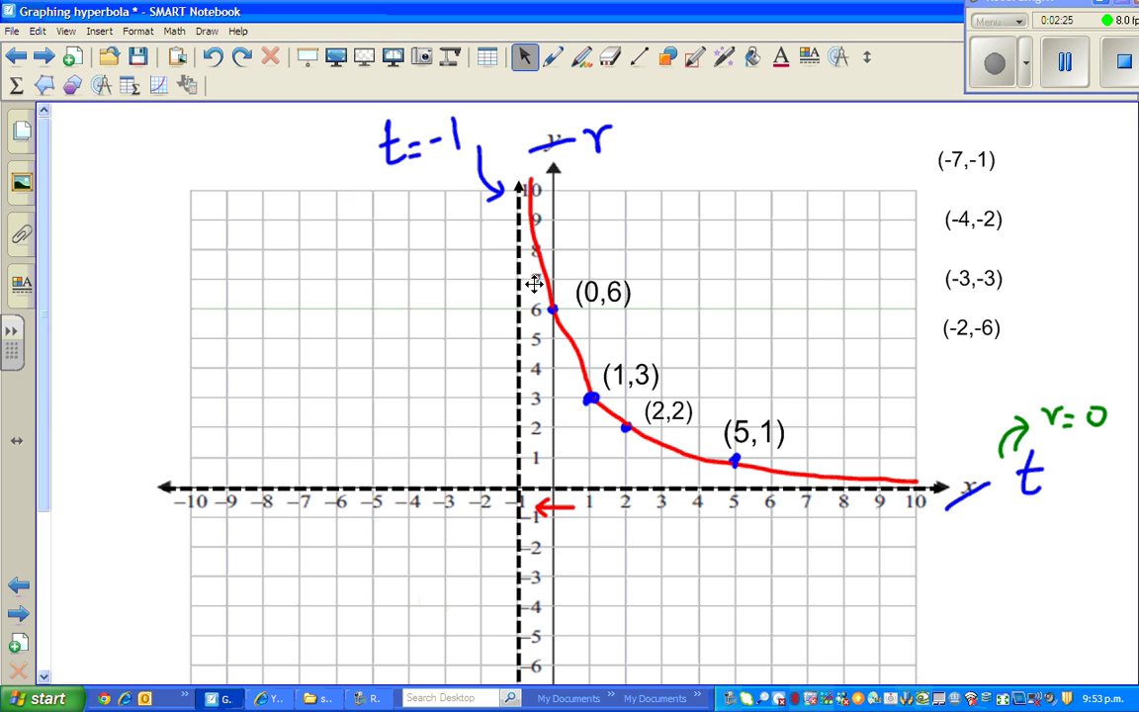
left_click(20, 587)
left_click_drag(46, 314, 41, 648)
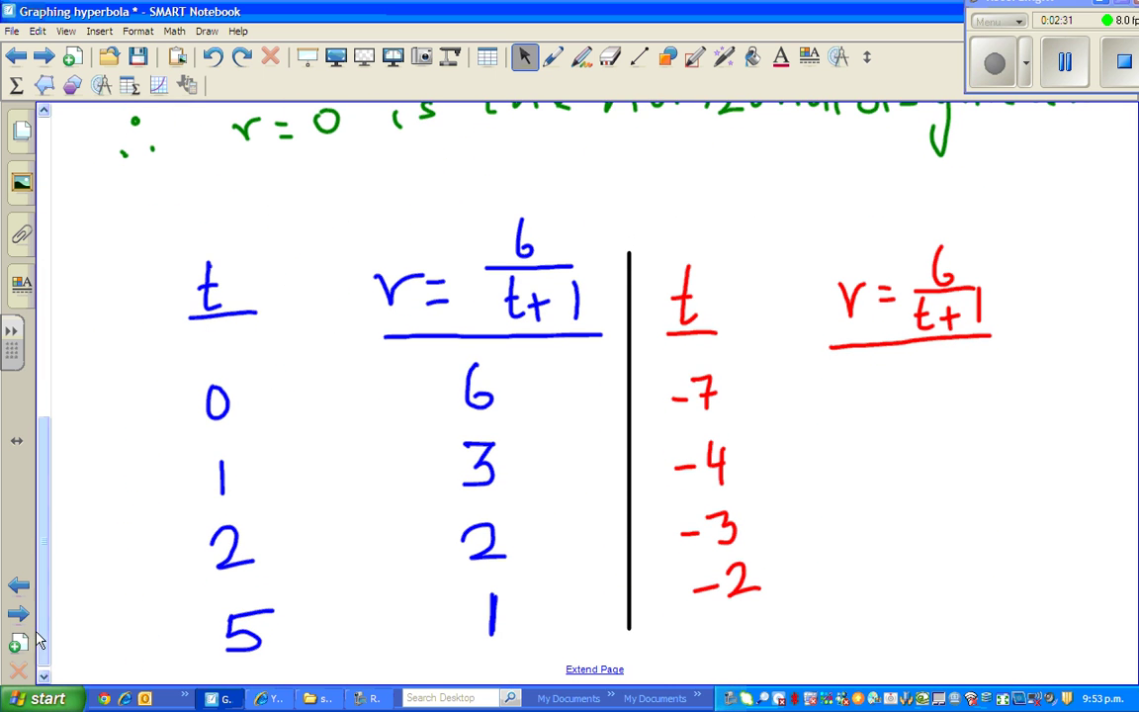
- Write r values -1, -2, -3, -6 in red beside t = -7, -4, -3, -2
left_click(553, 58)
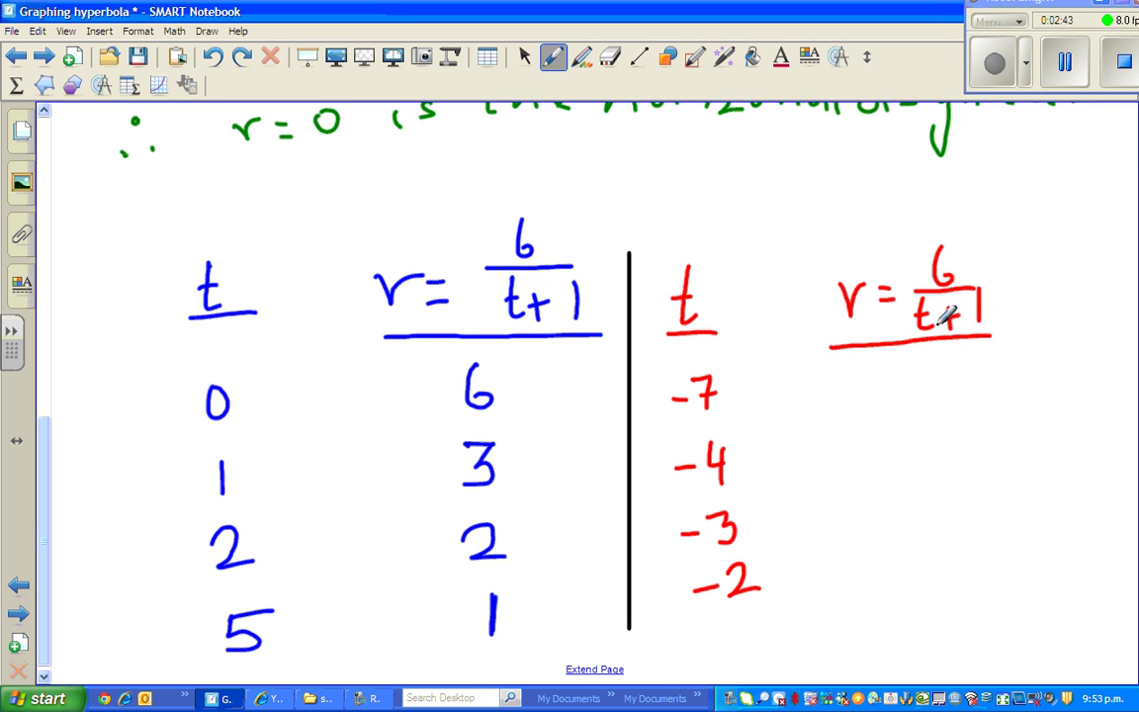
mouse_move(870, 391)
left_mouse_down()
mouse_move(910, 368)
mouse_move(904, 405)
left_mouse_up()
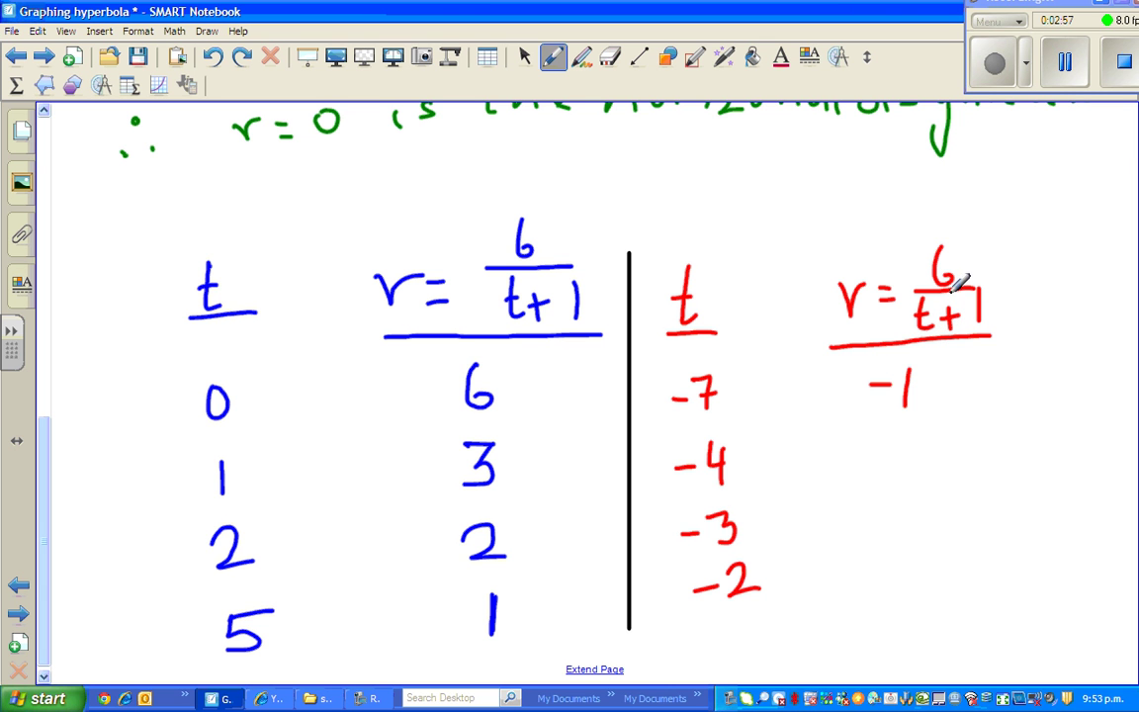
left_click_drag(852, 452, 916, 459)
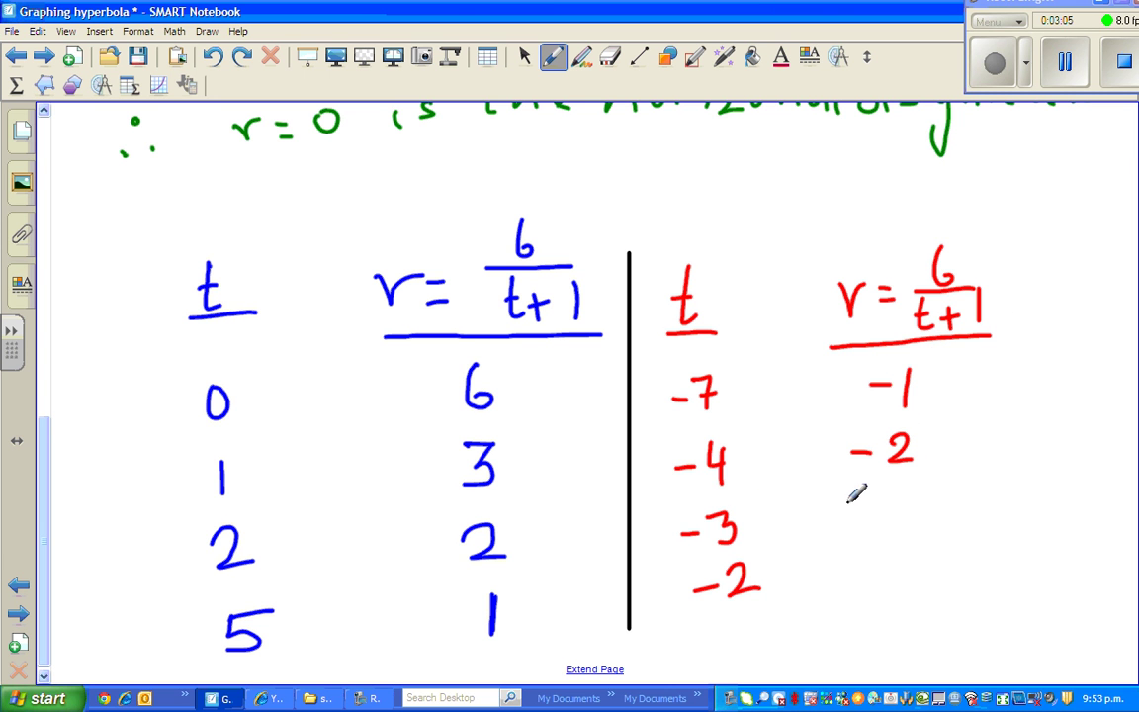
mouse_move(850, 514)
left_mouse_down()
mouse_move(908, 497)
mouse_move(888, 534)
left_mouse_up()
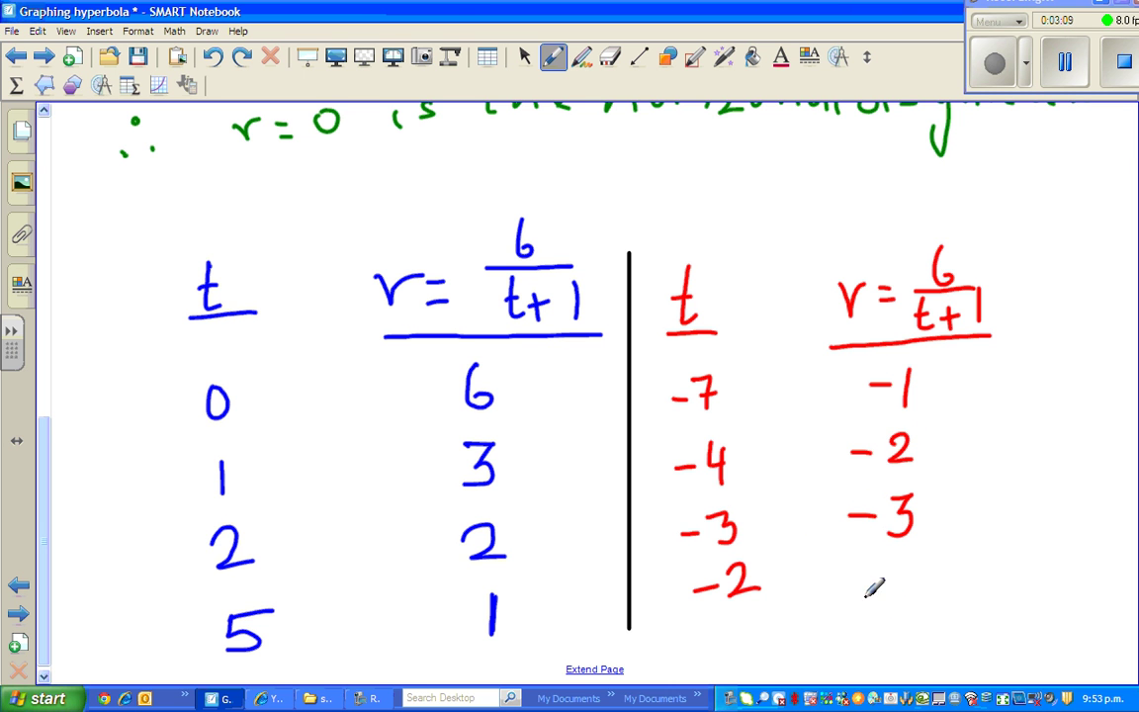
left_click_drag(876, 568, 906, 570)
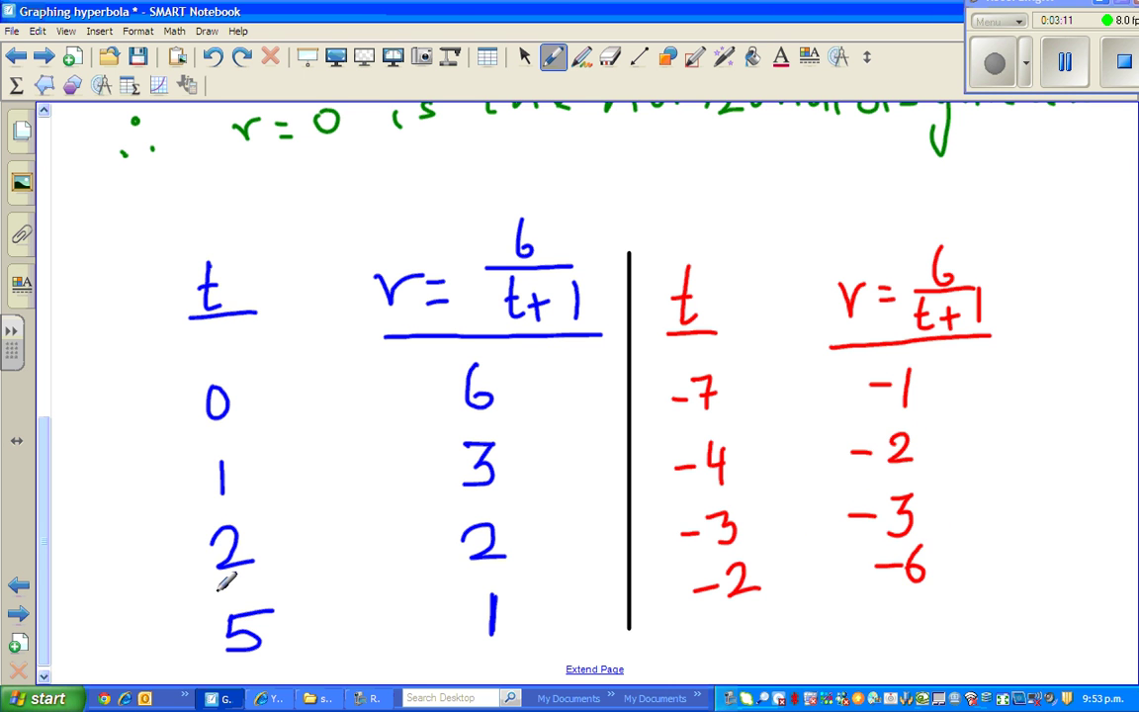
left_click(18, 614)
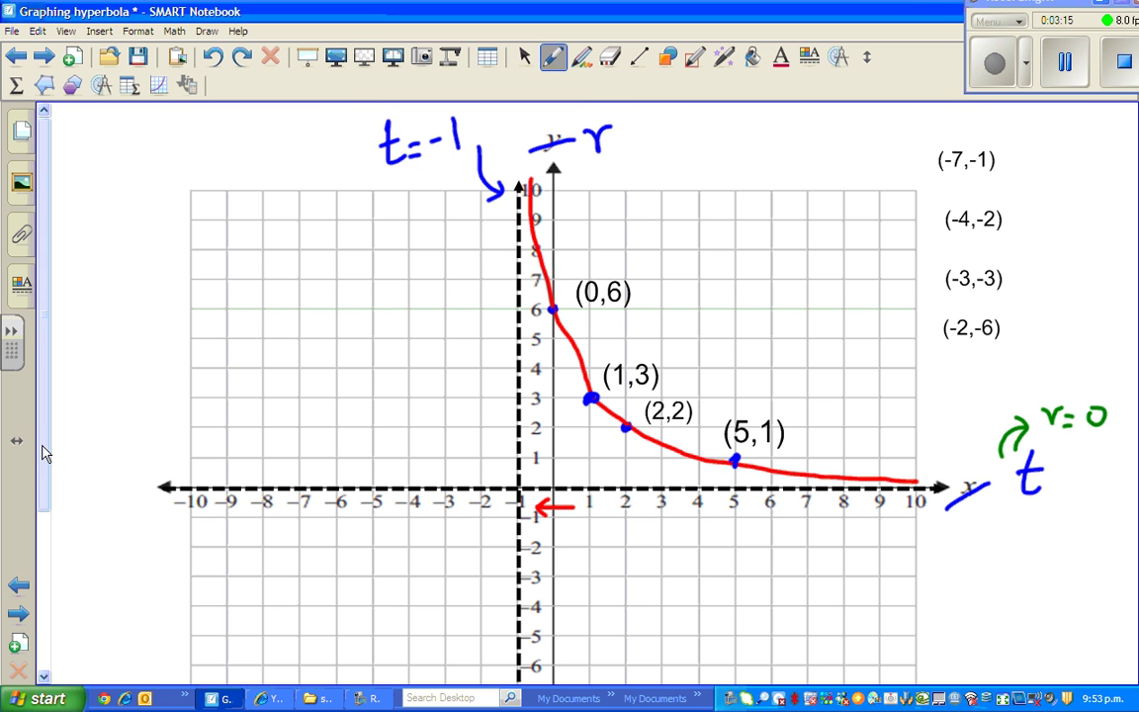
- Switch to the blue pen and dot the left-branch points, including (-7,-1) and (-3,-3)
scroll(47, 450, "down", 2)
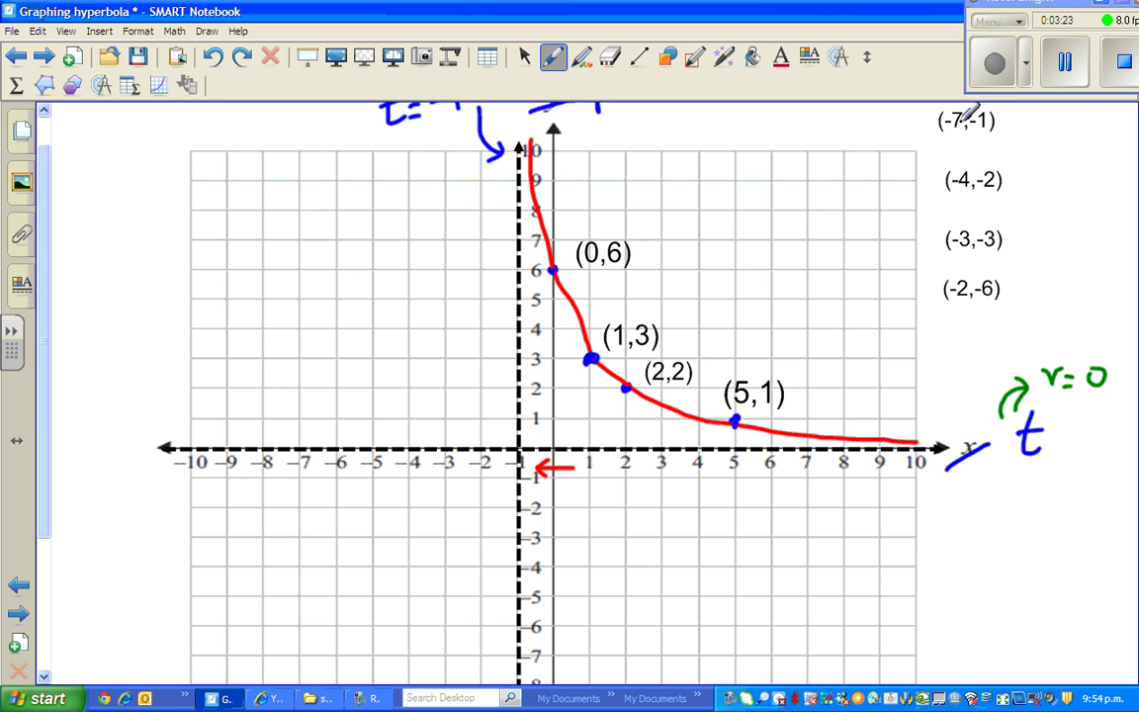
left_click(553, 59)
left_click(554, 57)
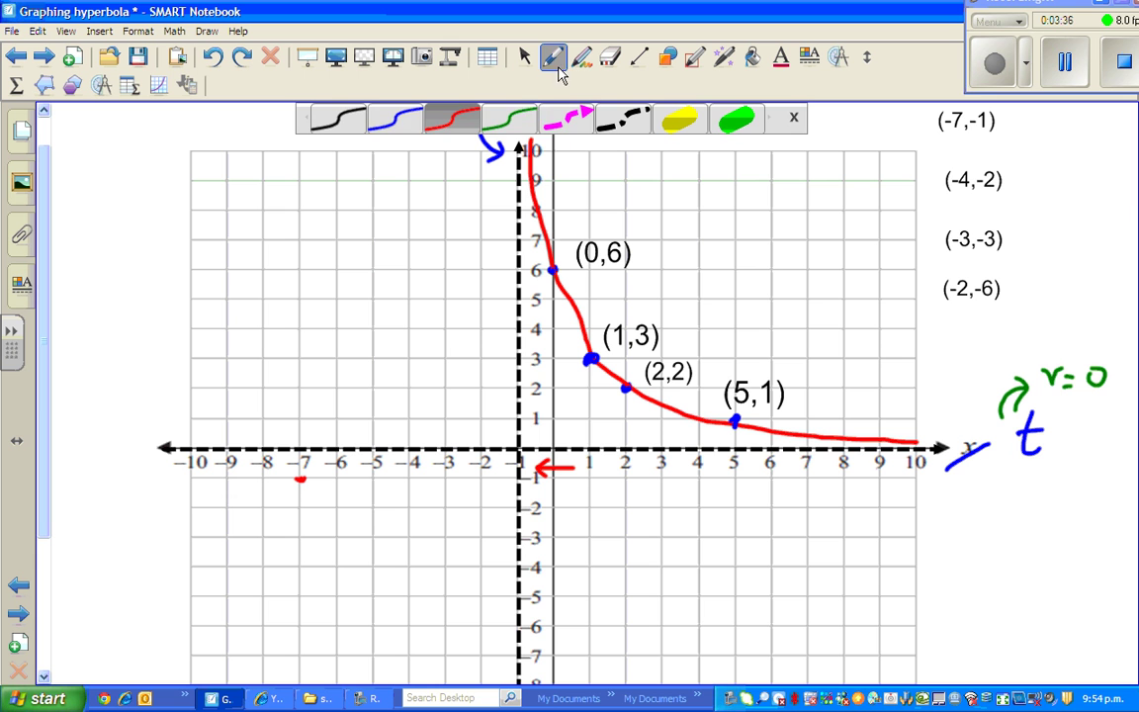
left_click(398, 121)
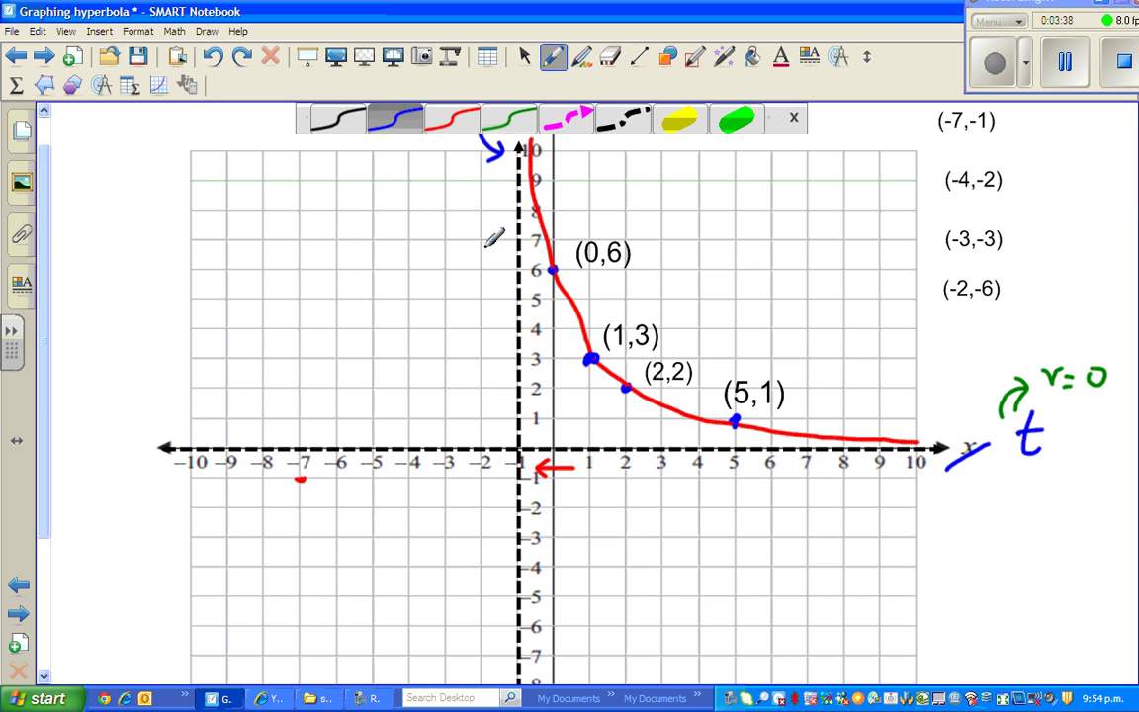
left_click(300, 478)
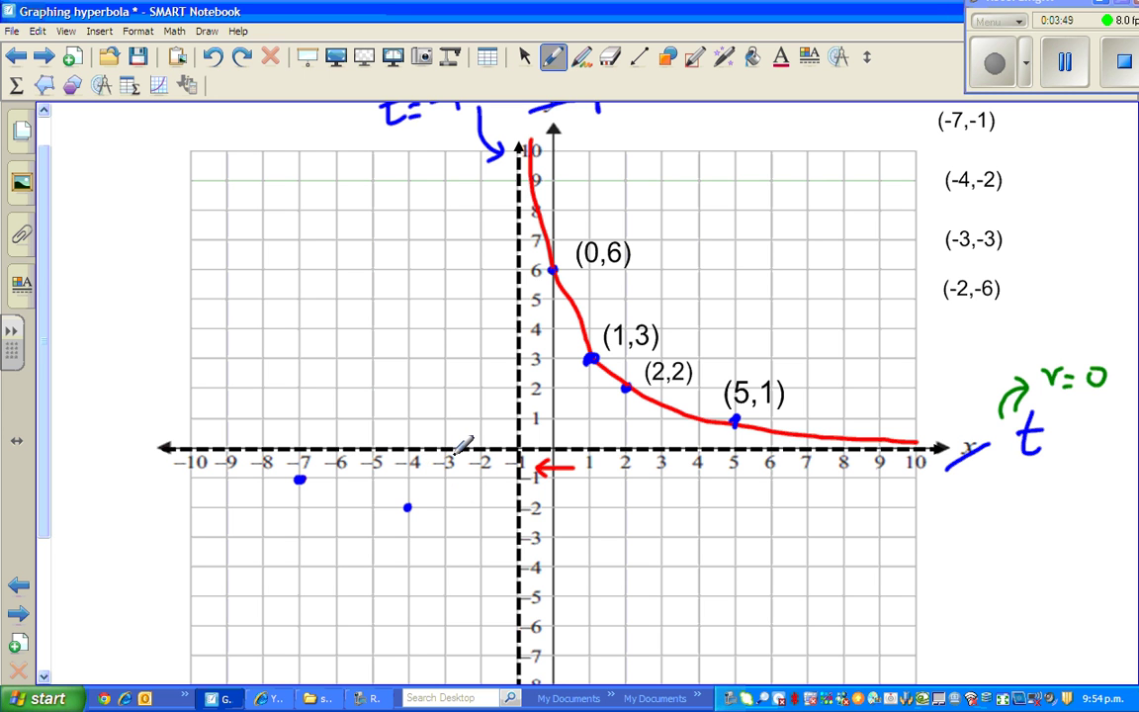
left_click(447, 536)
- With the red pen, draw the left branch through the blue points, plunging beside t = -1 to -10
left_click(554, 57)
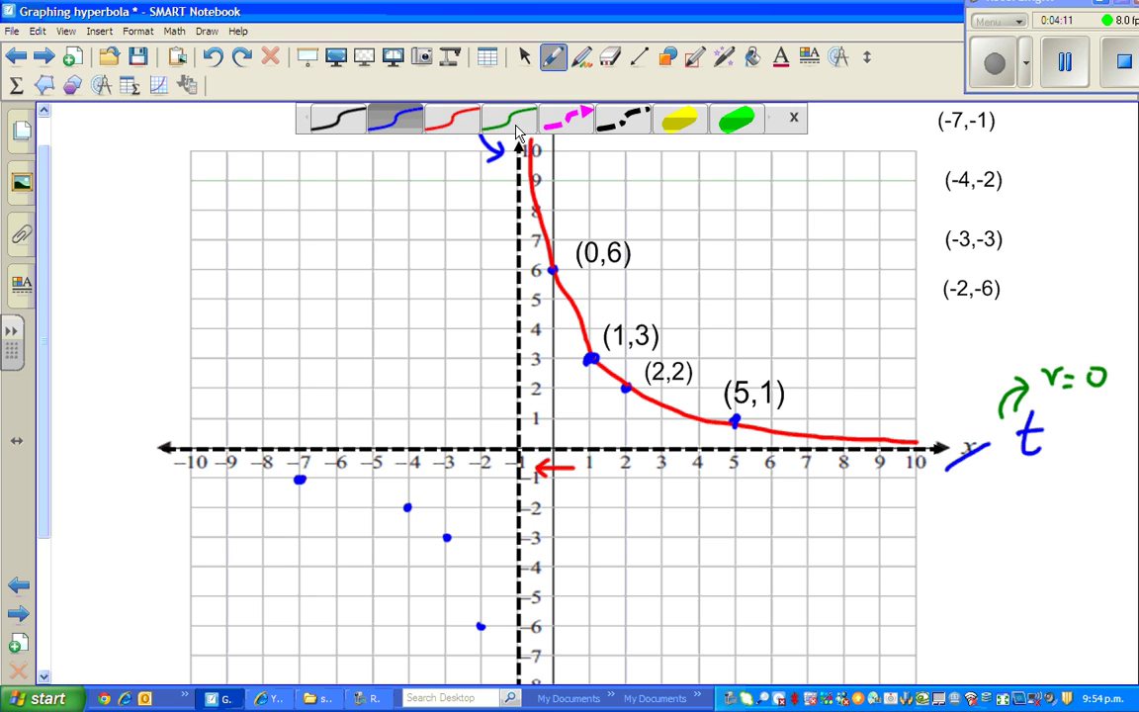
left_click(457, 129)
left_click(793, 118)
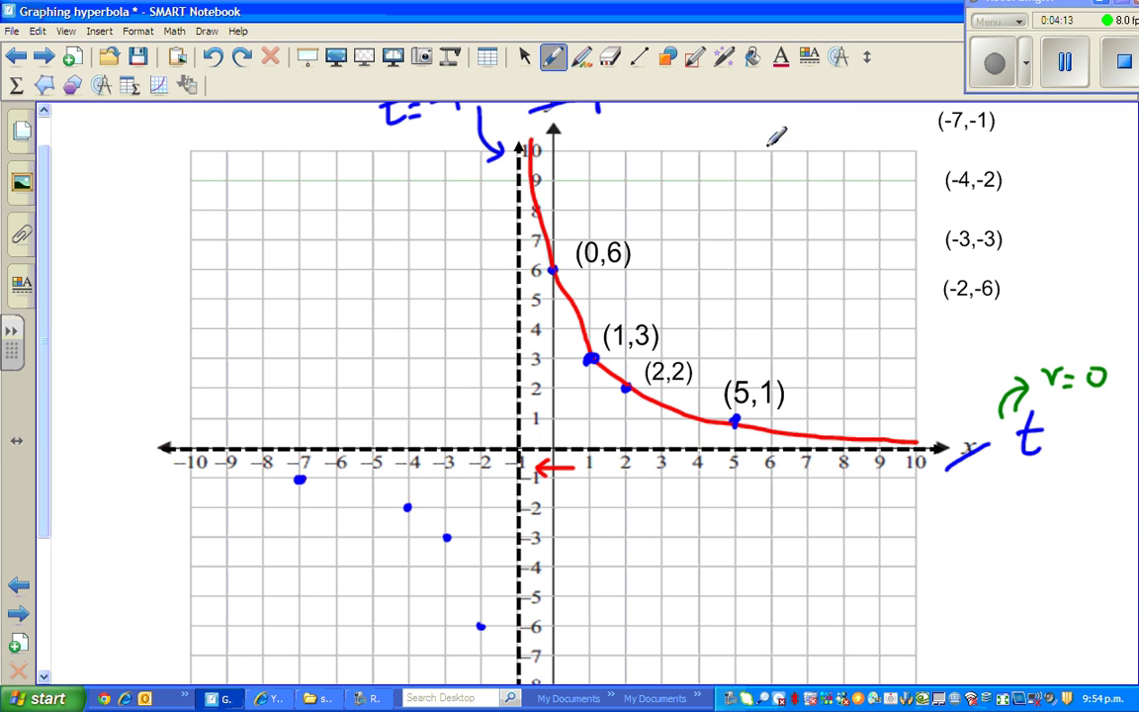
left_click(298, 479)
mouse_move(201, 465)
left_mouse_down()
mouse_move(358, 486)
mouse_move(431, 522)
mouse_move(477, 576)
mouse_move(504, 683)
left_mouse_up()
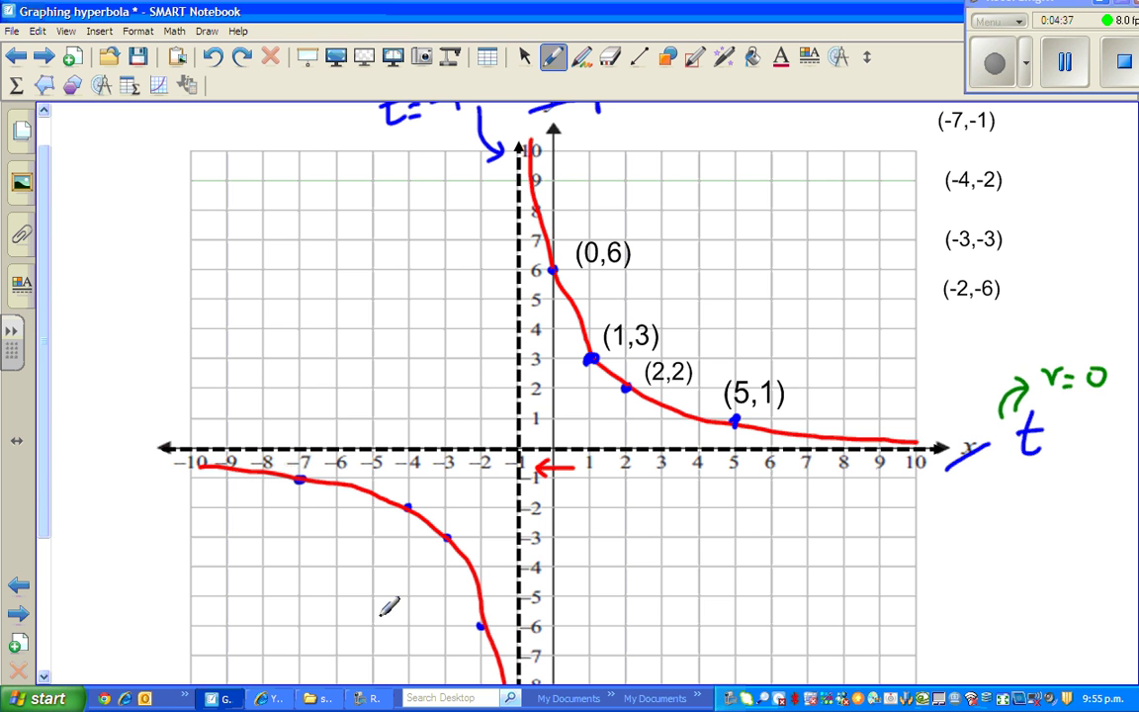
left_click_drag(43, 485, 57, 570)
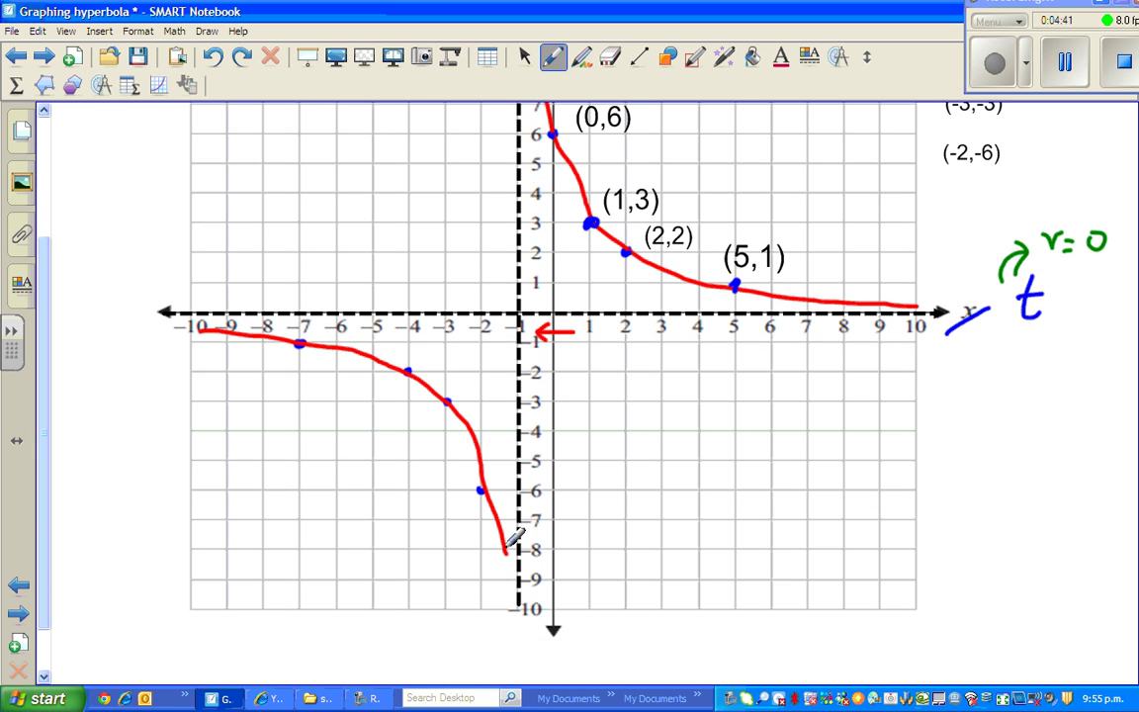
left_click_drag(508, 550, 507, 610)
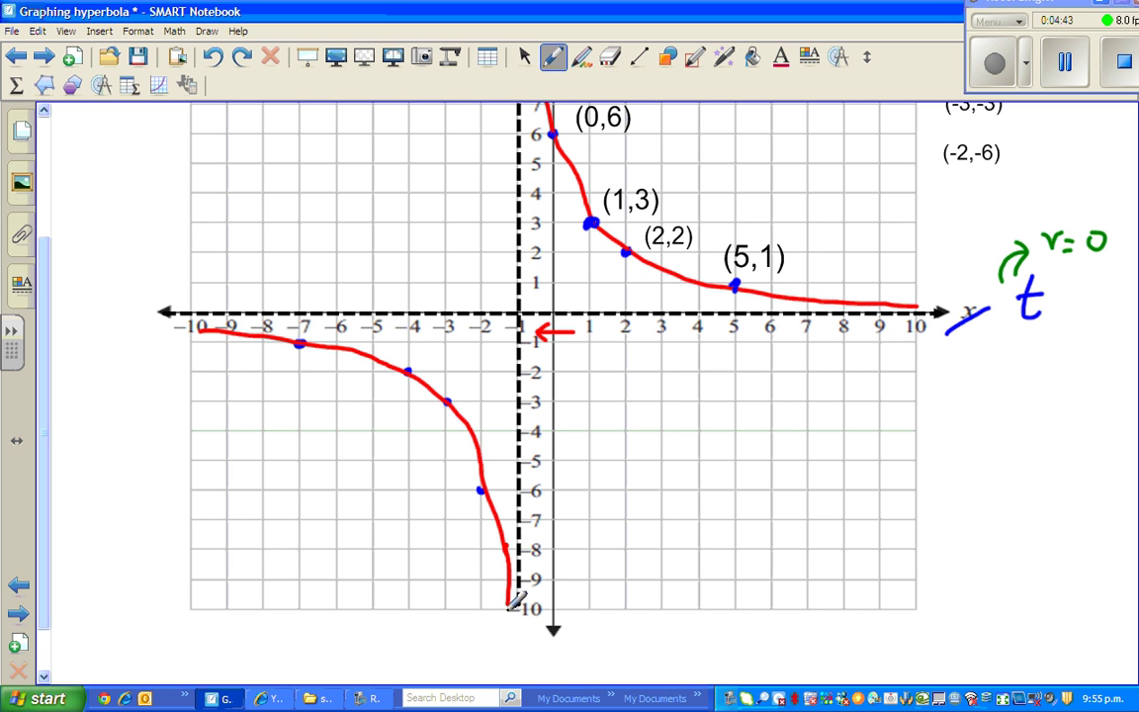